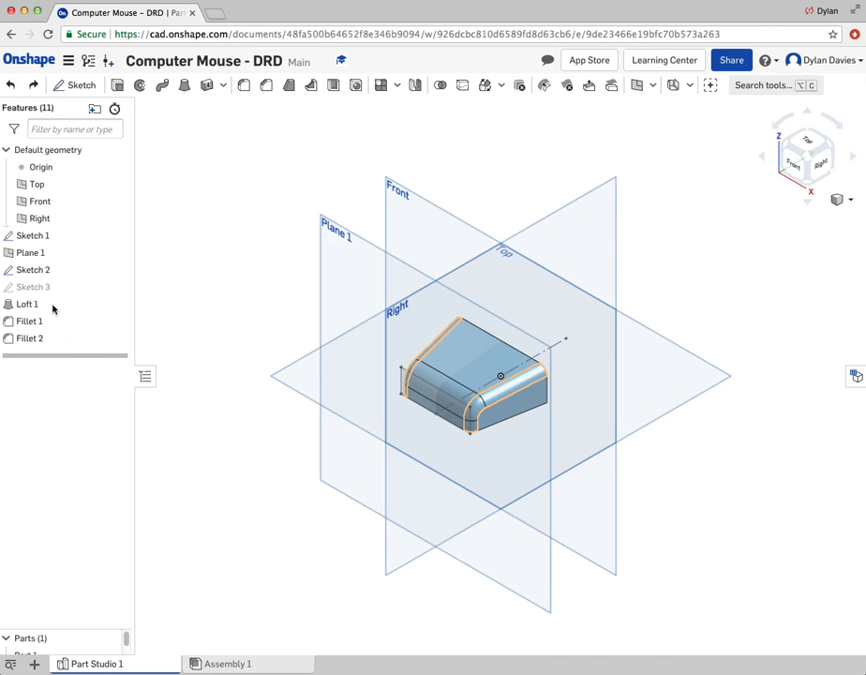
# Step: Roll the model back to before Loft 1 and create a plane offset 42.5 mm behind the Front plane
pyautogui.moveTo(61, 355); pyautogui.dragTo(42, 301)
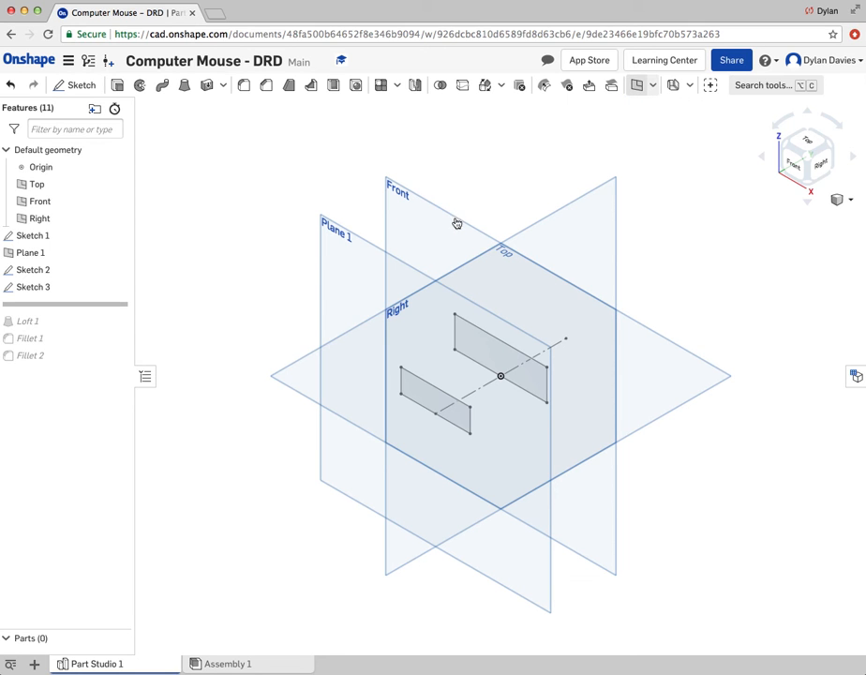
pyautogui.press('p')
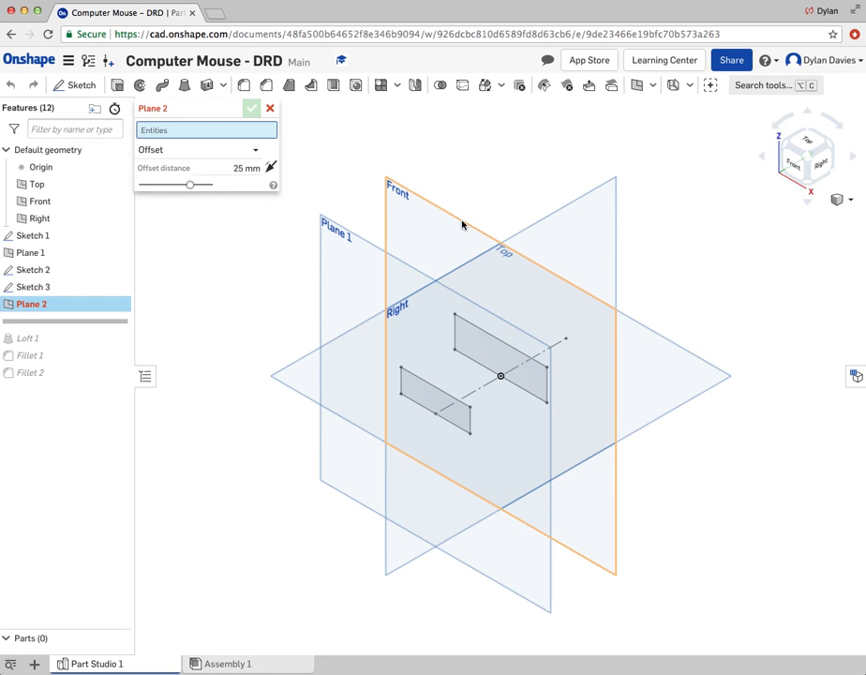
pyautogui.click(462, 225)
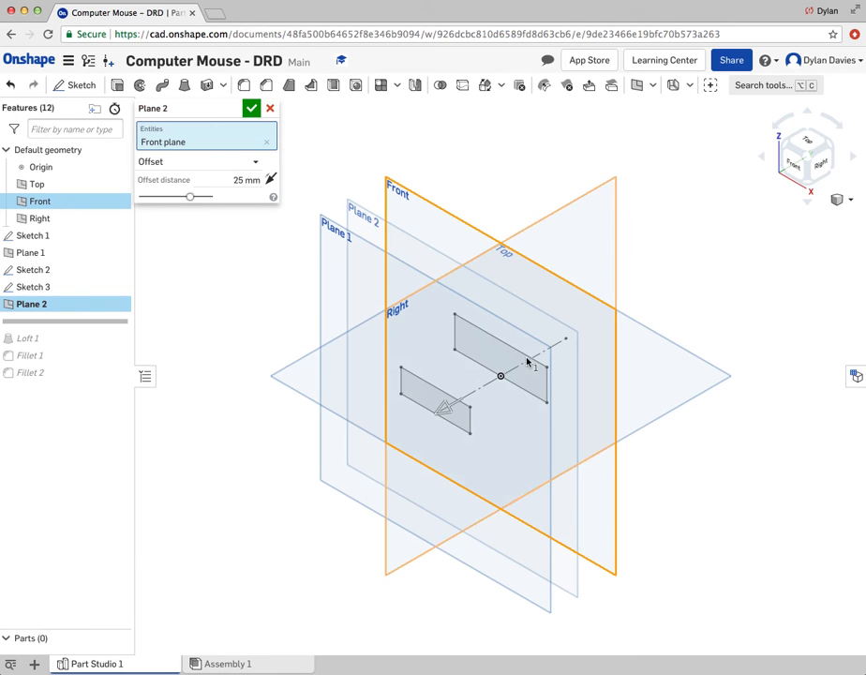
pyautogui.click(446, 411)
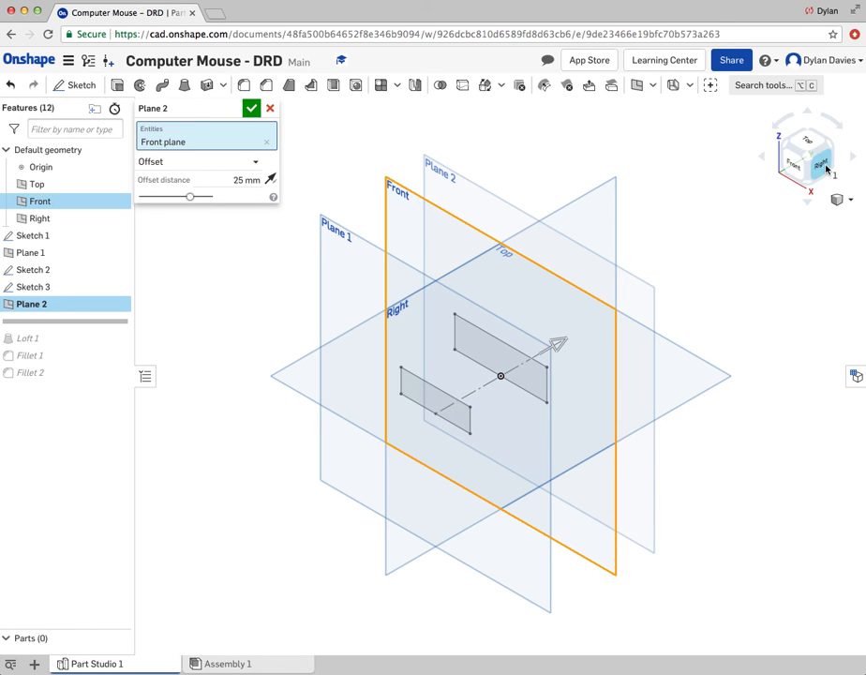
pyautogui.click(827, 166)
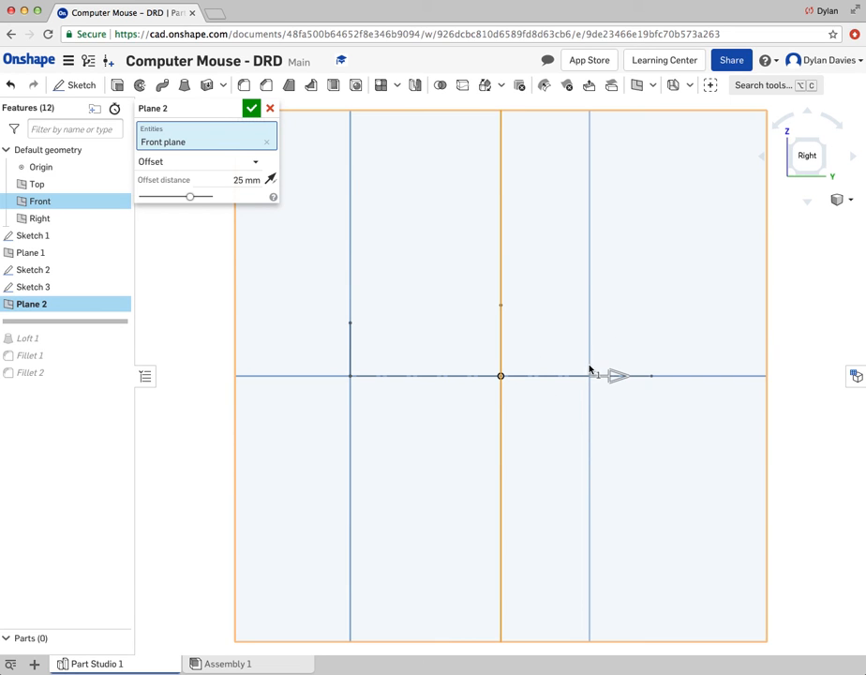
pyautogui.click(240, 180)
pyautogui.write('42.5')
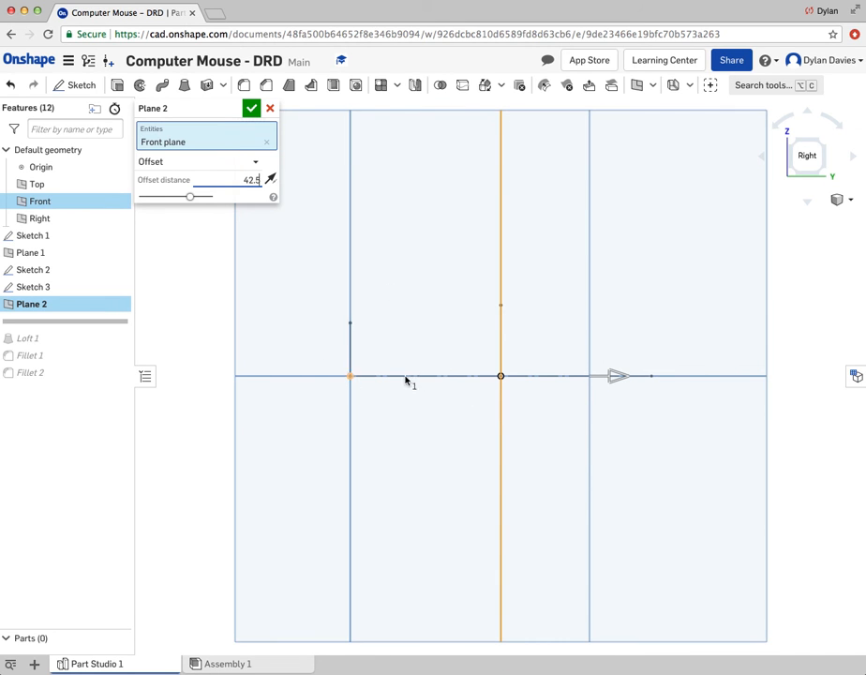
pyautogui.click(252, 110)
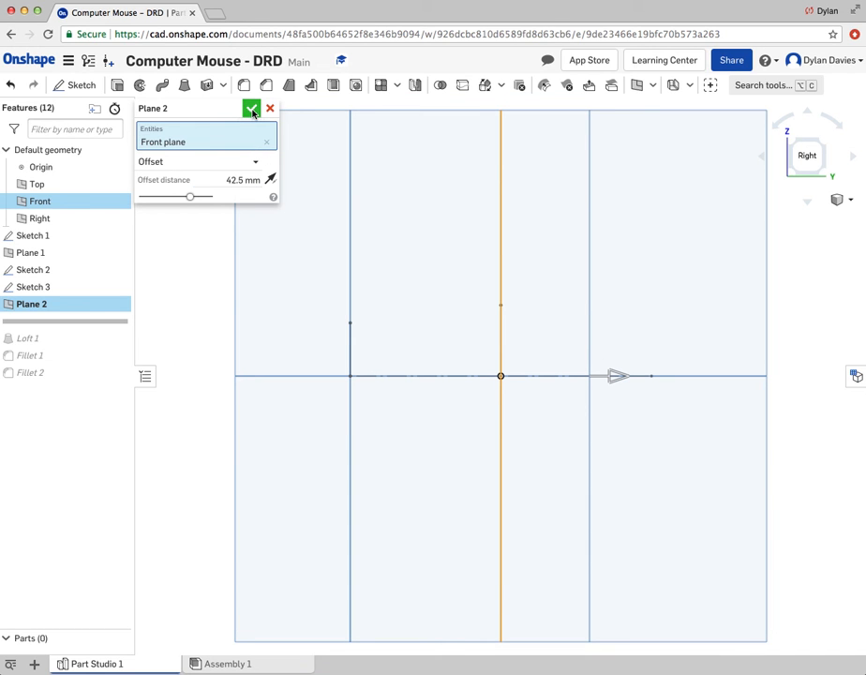
# Step: Start a sketch on Plane 2 and draw a corner rectangle about 71 by 24.5 mm with its base through the origin
pyautogui.click(682, 358)
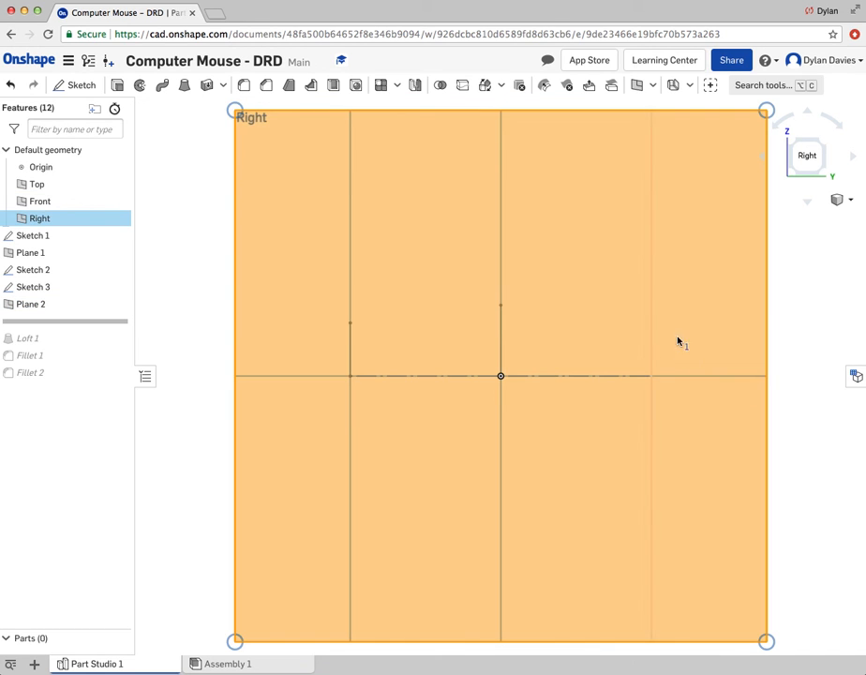
pyautogui.click(844, 202)
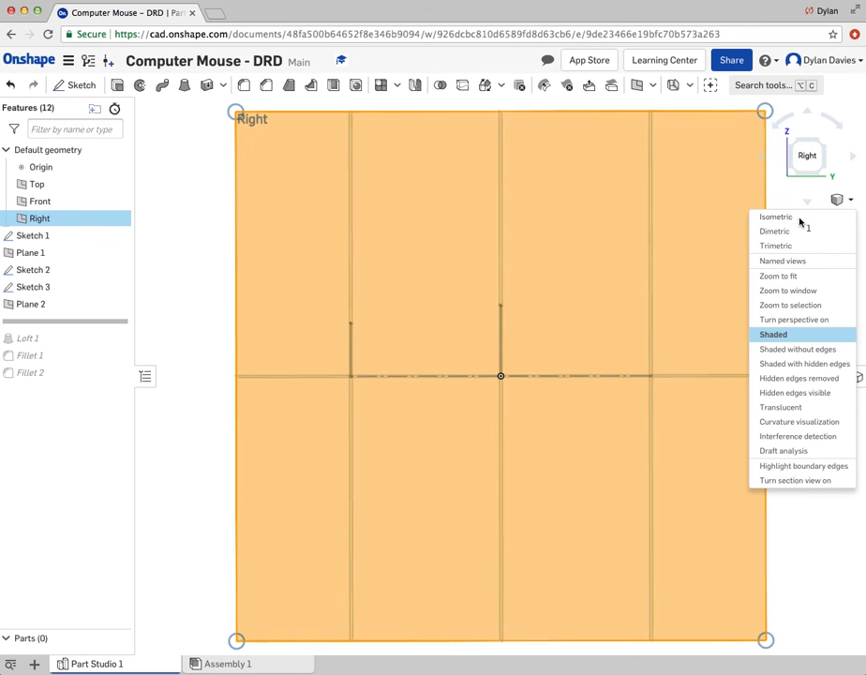
pyautogui.click(800, 221)
pyautogui.click(267, 223)
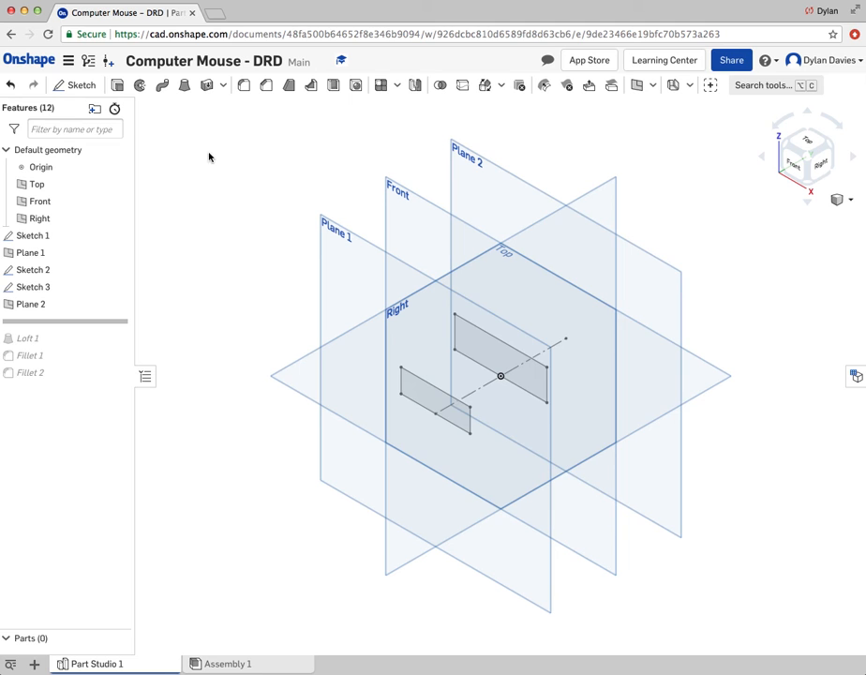
pyautogui.click(504, 179)
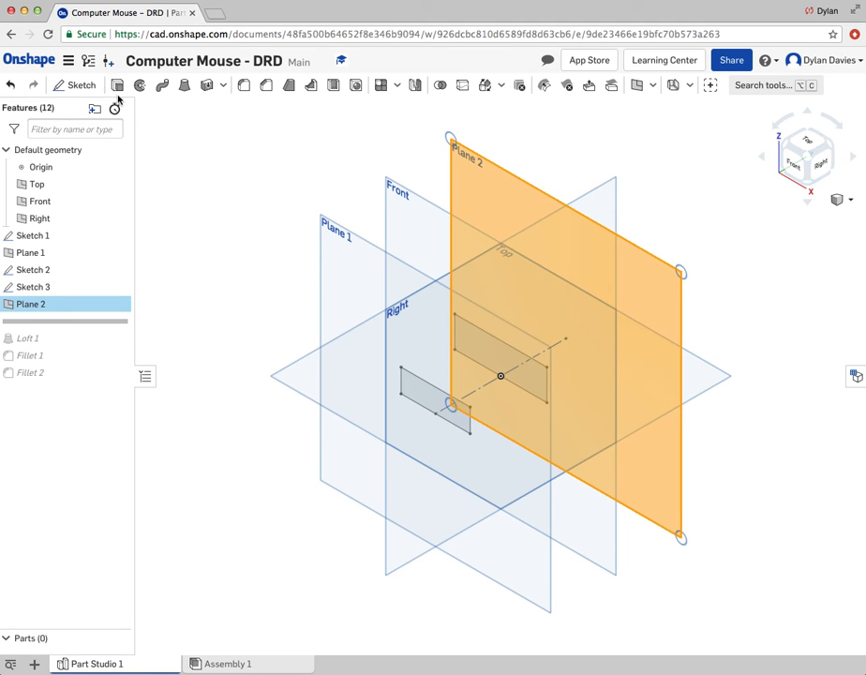
pyautogui.click(80, 86)
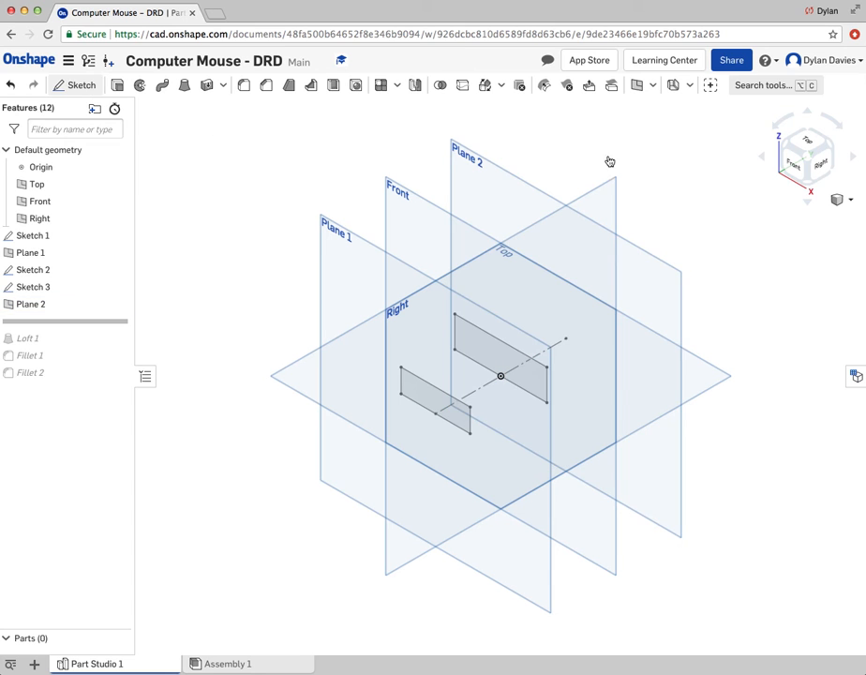
pyautogui.click(797, 168)
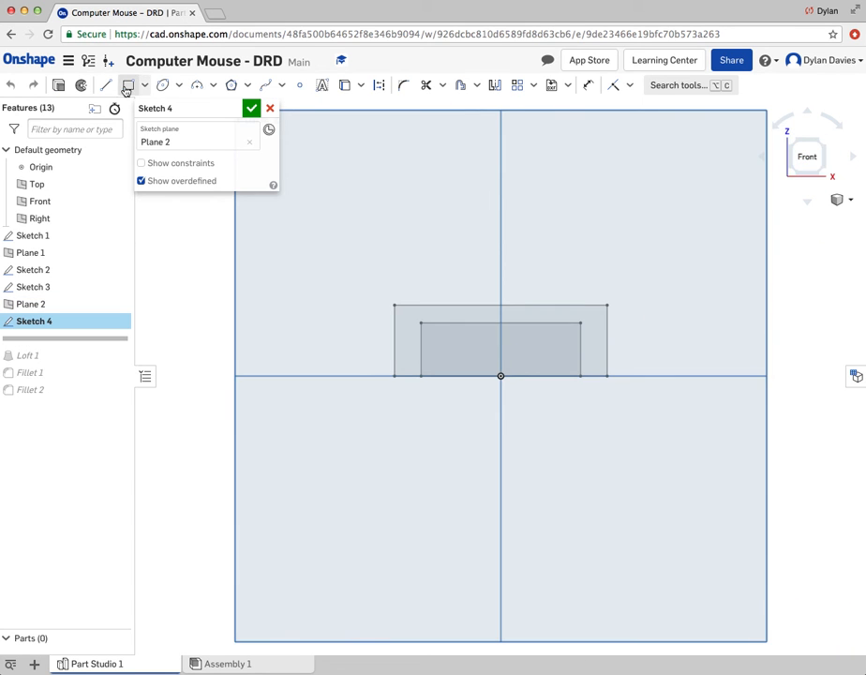
pyautogui.click(128, 85)
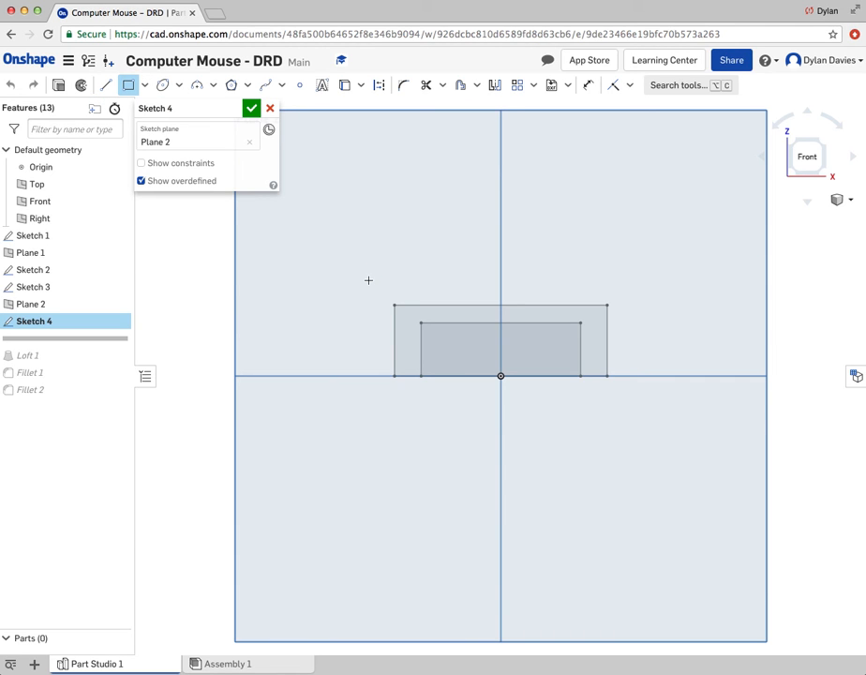
pyautogui.click(373, 290)
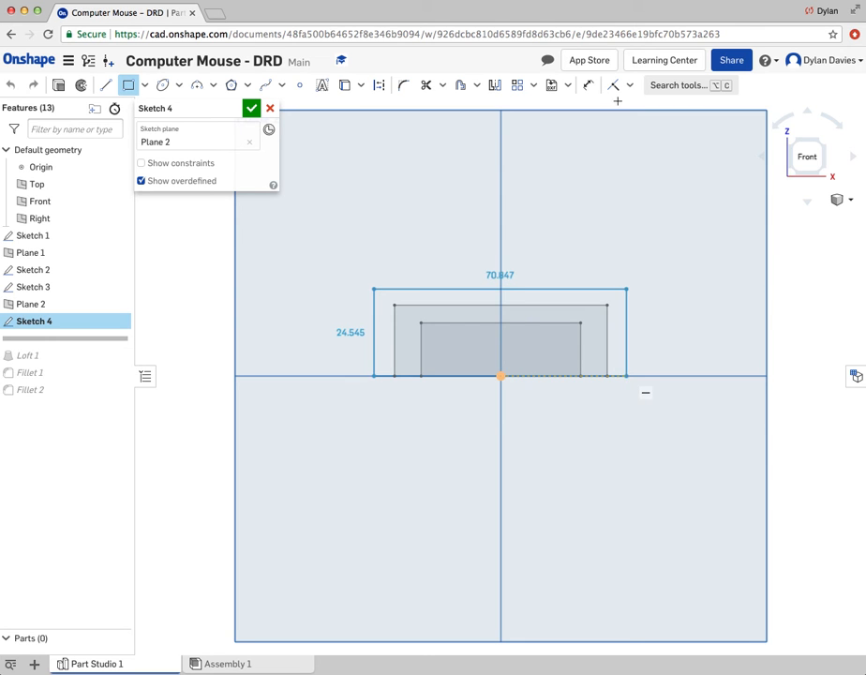
pyautogui.click(628, 376)
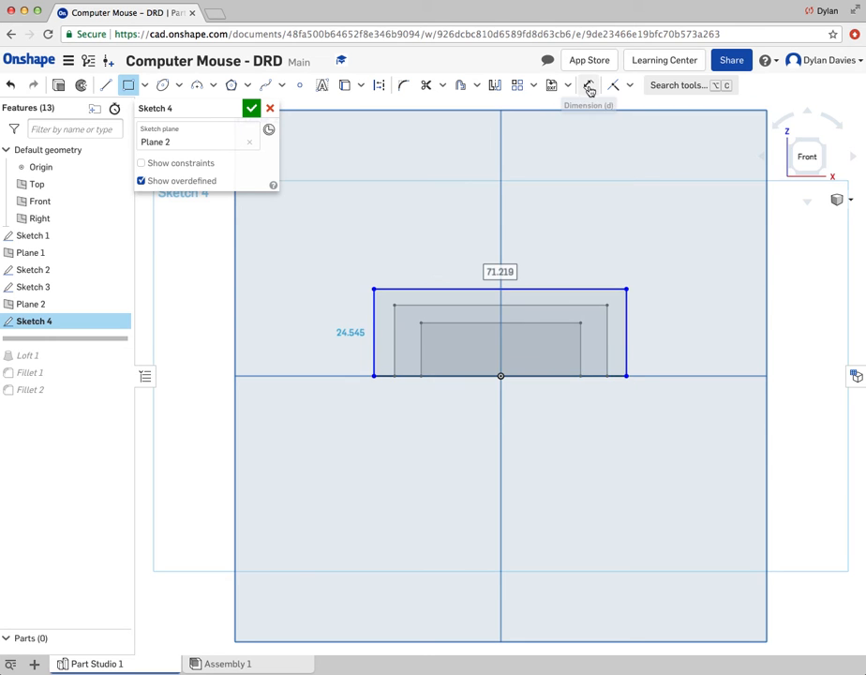
# Step: Dimension the new rectangle's upper edge to a width of 65 mm
pyautogui.click(589, 85)
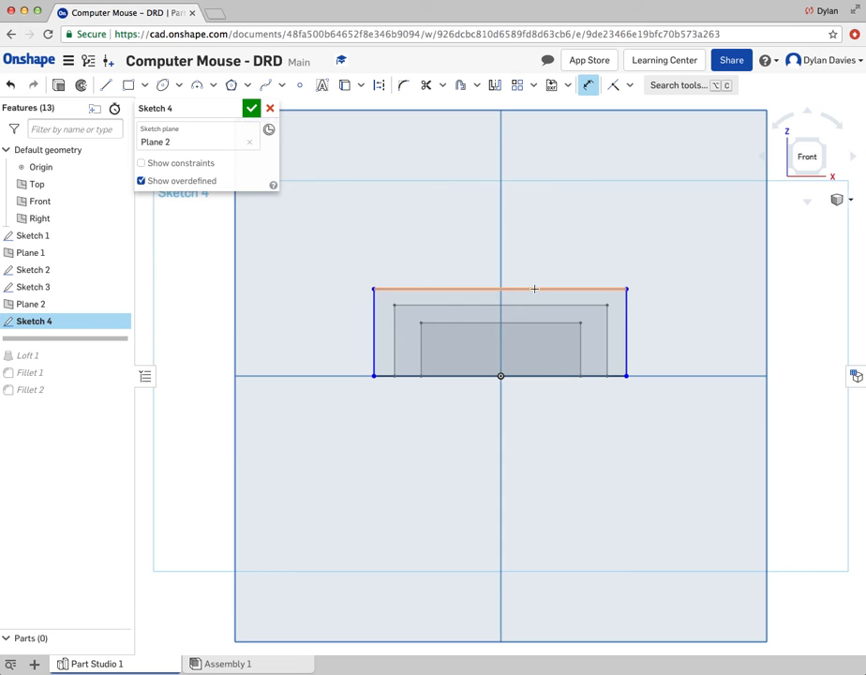
pyautogui.click(529, 277)
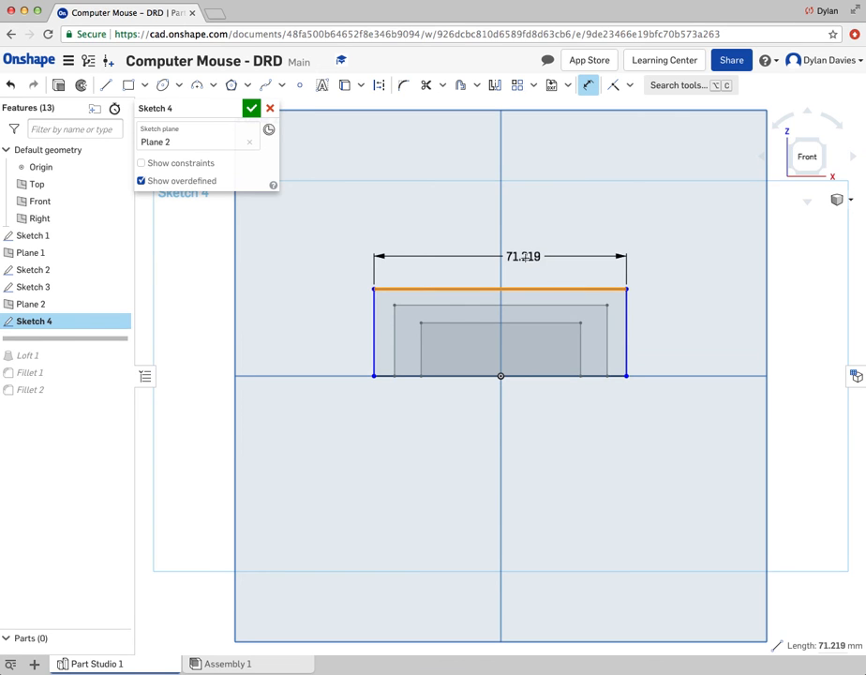
pyautogui.click(526, 255)
pyautogui.doubleClick(526, 256)
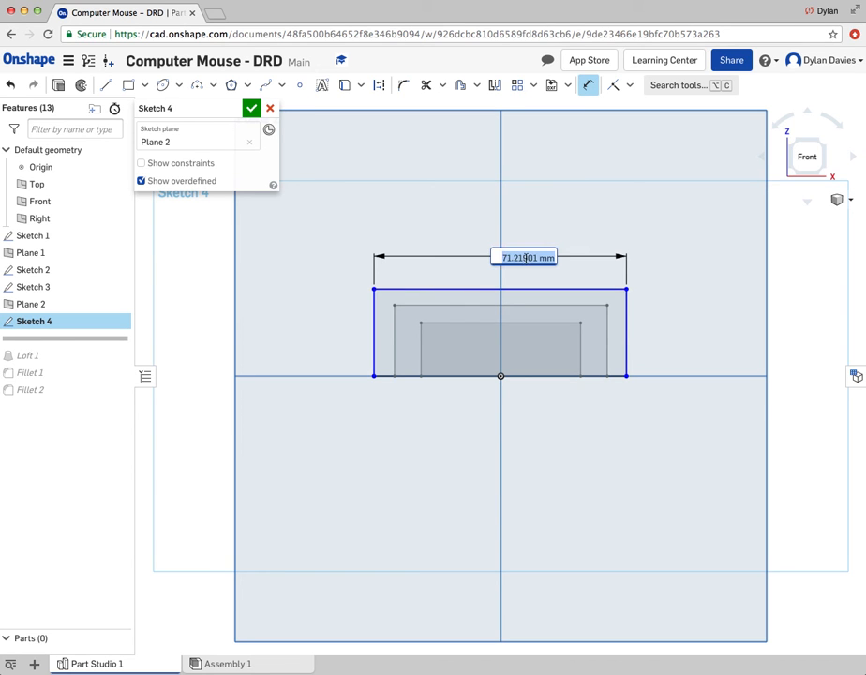
pyautogui.write('65')
pyautogui.press('Return')
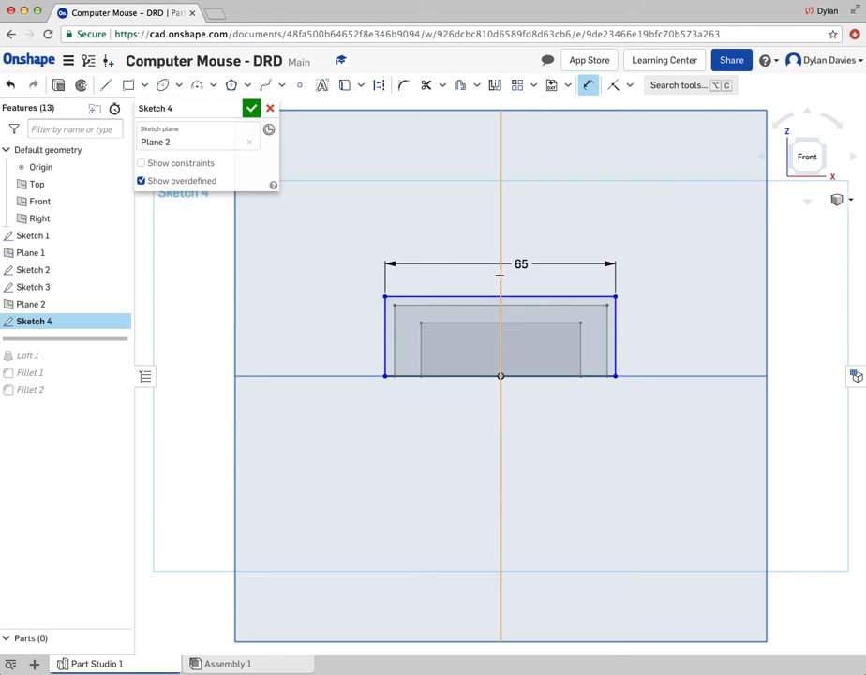
# Step: Dimension the distance from the rectangle's left edge to the vertical Right plane as 32.5 mm to centre it
pyautogui.click(427, 222)
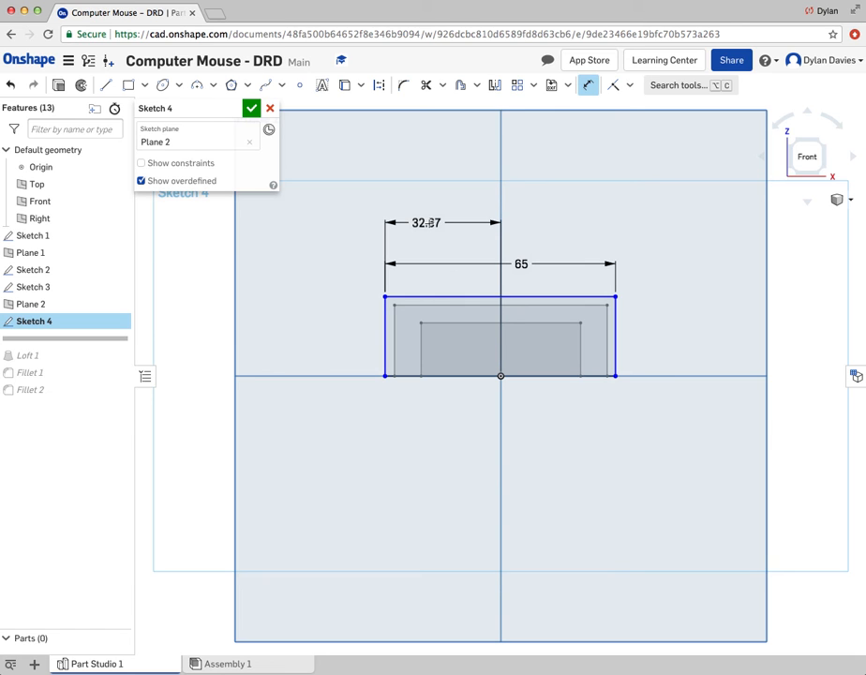
pyautogui.doubleClick(428, 222)
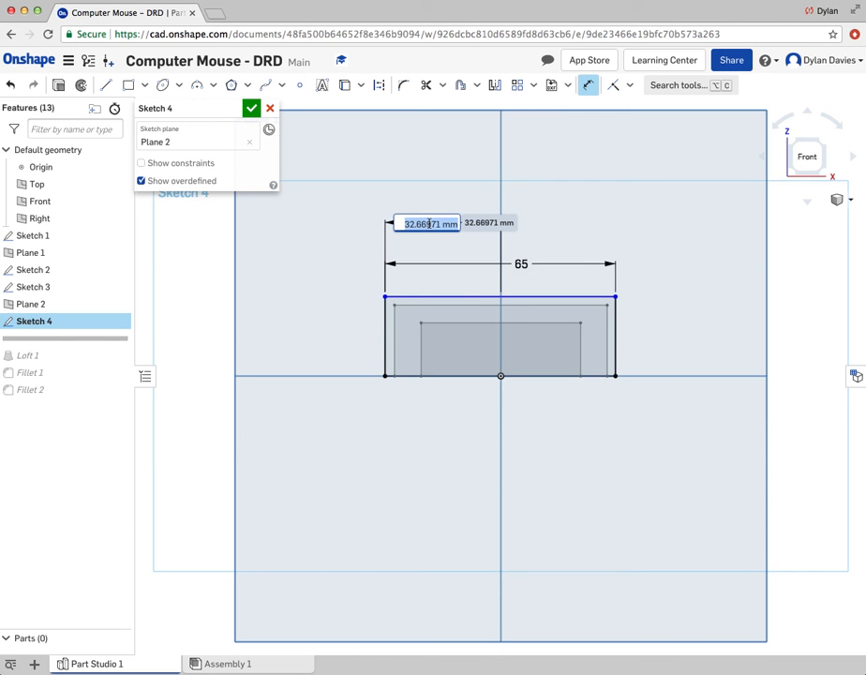
pyautogui.write('32.5')
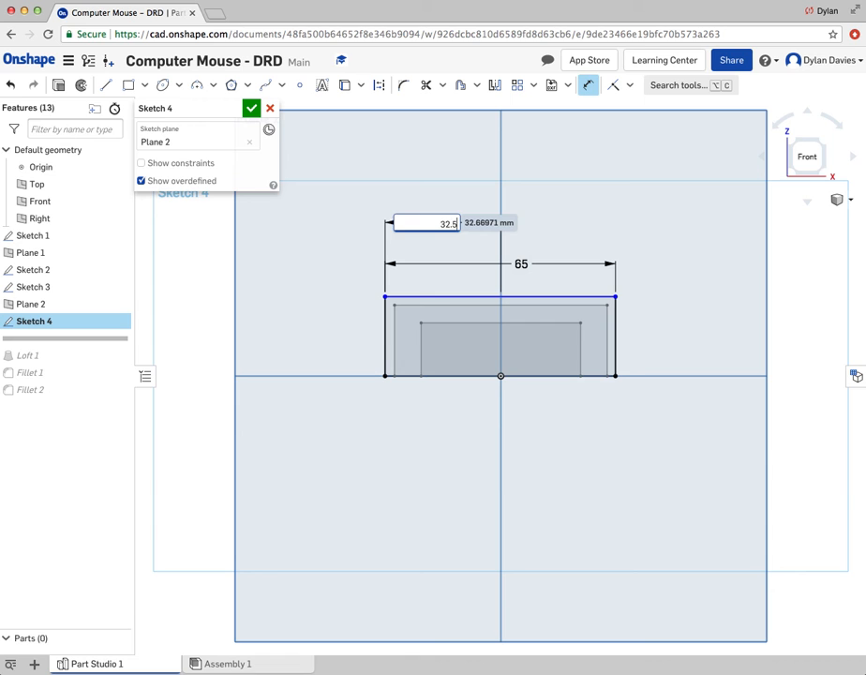
pyautogui.press('Escape')
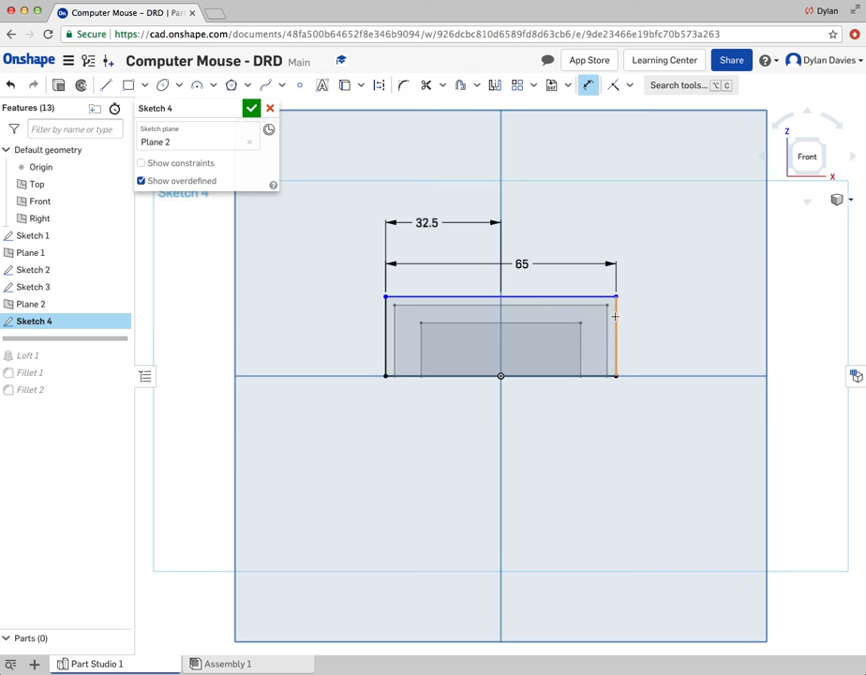
# Step: Set the rectangle's height to 30 mm and finish the sketch
pyautogui.click(629, 318)
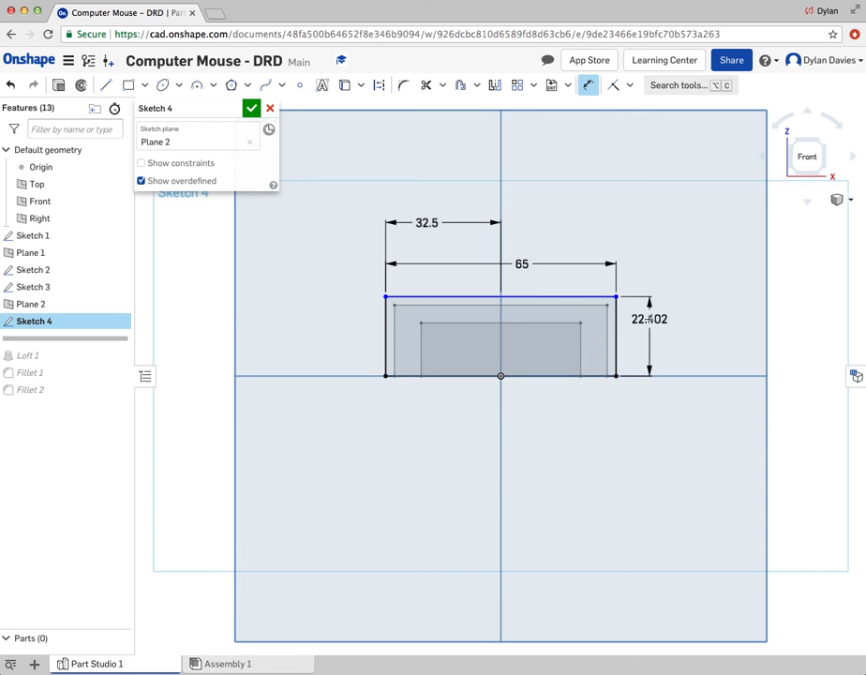
pyautogui.click(665, 319)
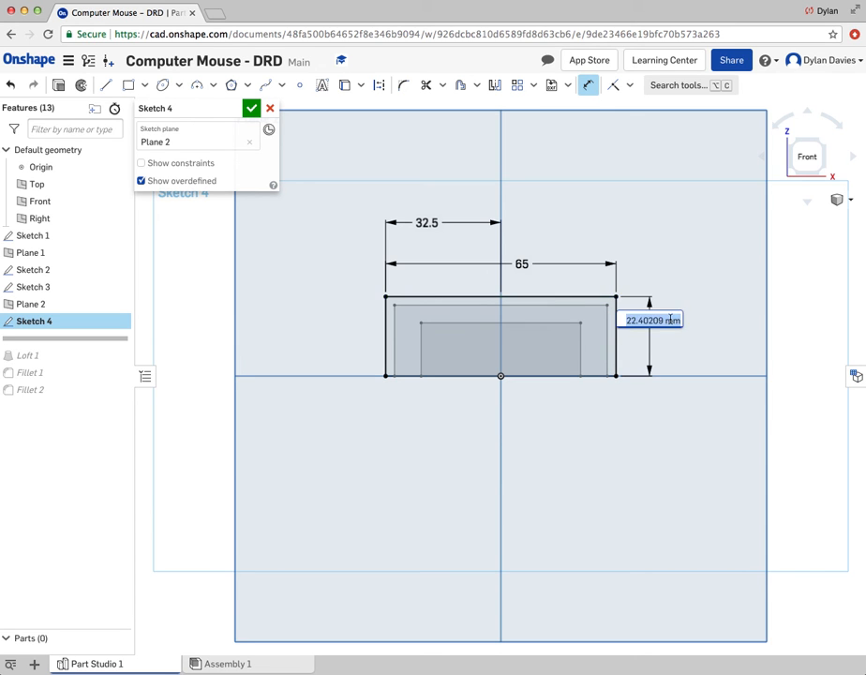
pyautogui.write('22')
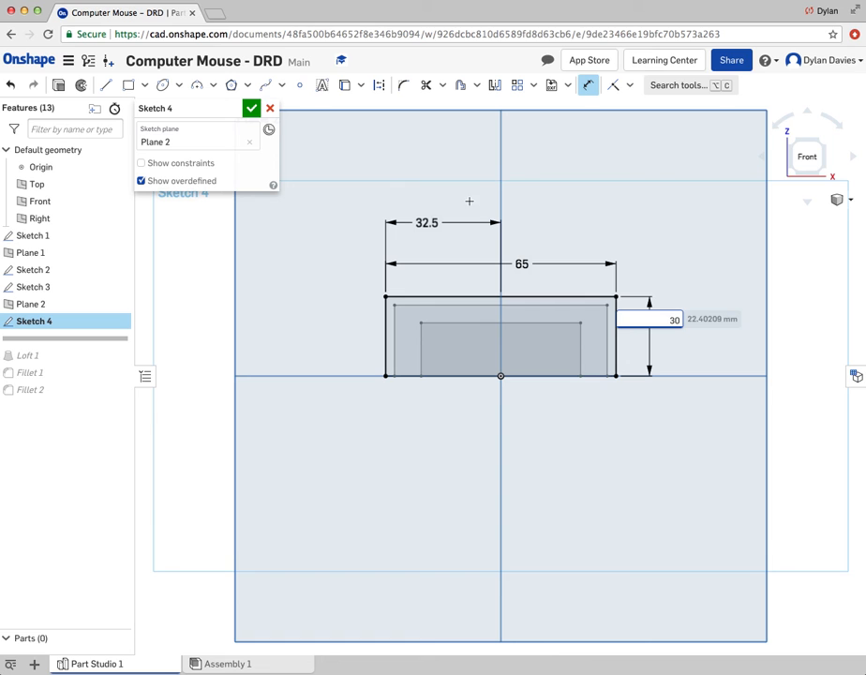
pyautogui.click(248, 111)
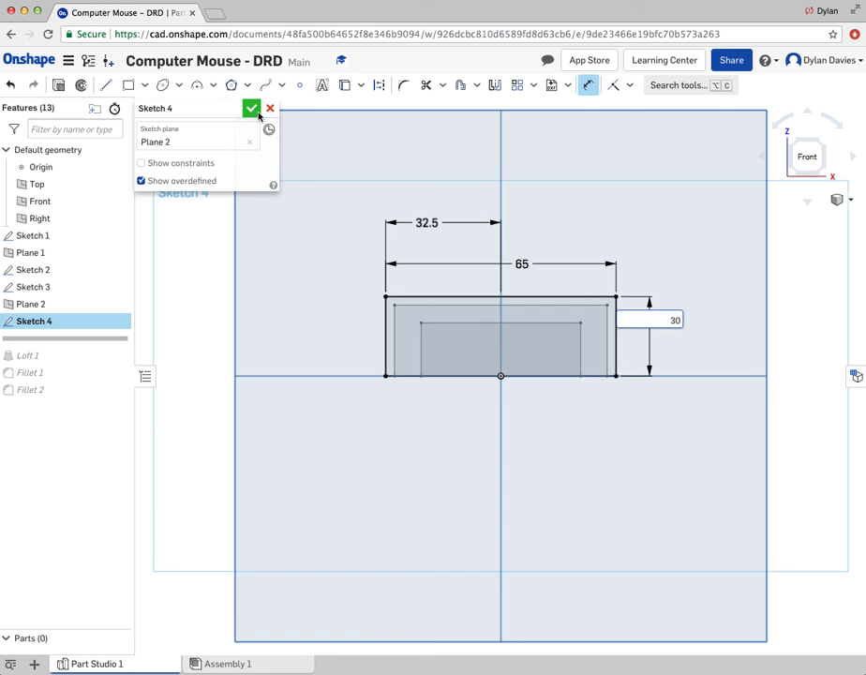
pyautogui.click(258, 111)
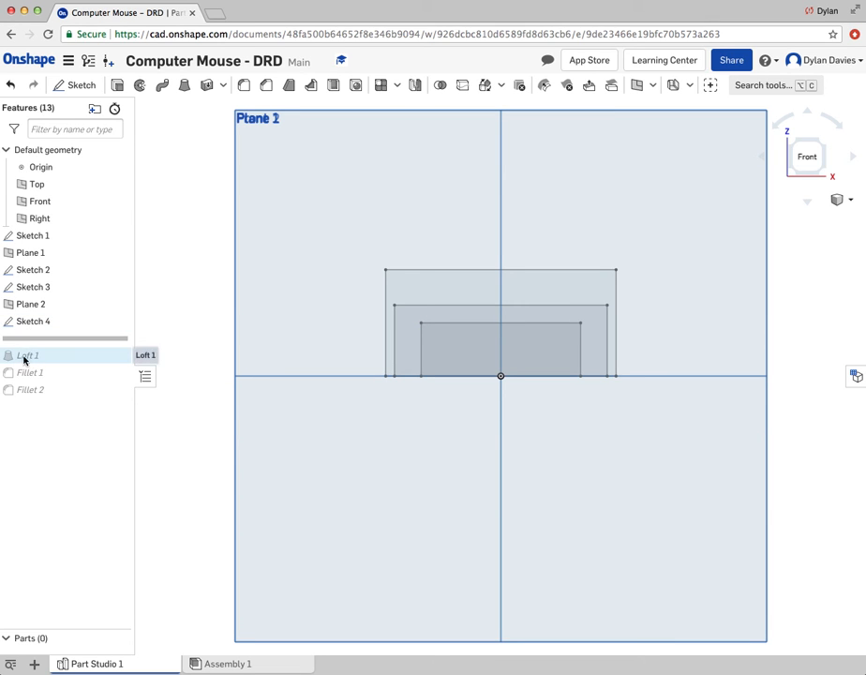
# Step: Roll the feature history forward so that it includes Loft 1, with the model in isometric view
pyautogui.click(840, 201)
pyautogui.click(805, 217)
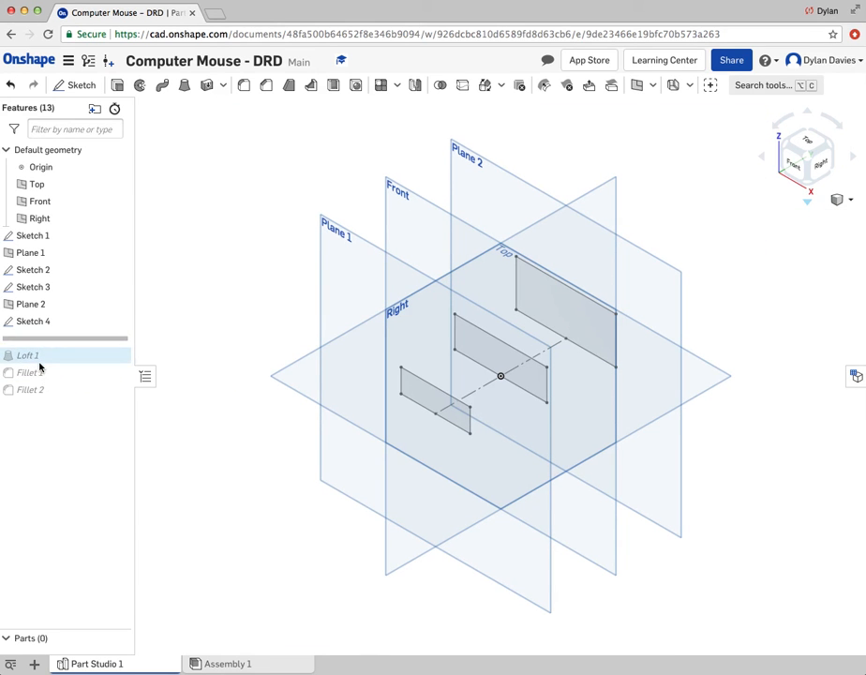
pyautogui.moveTo(40, 339); pyautogui.dragTo(39, 367)
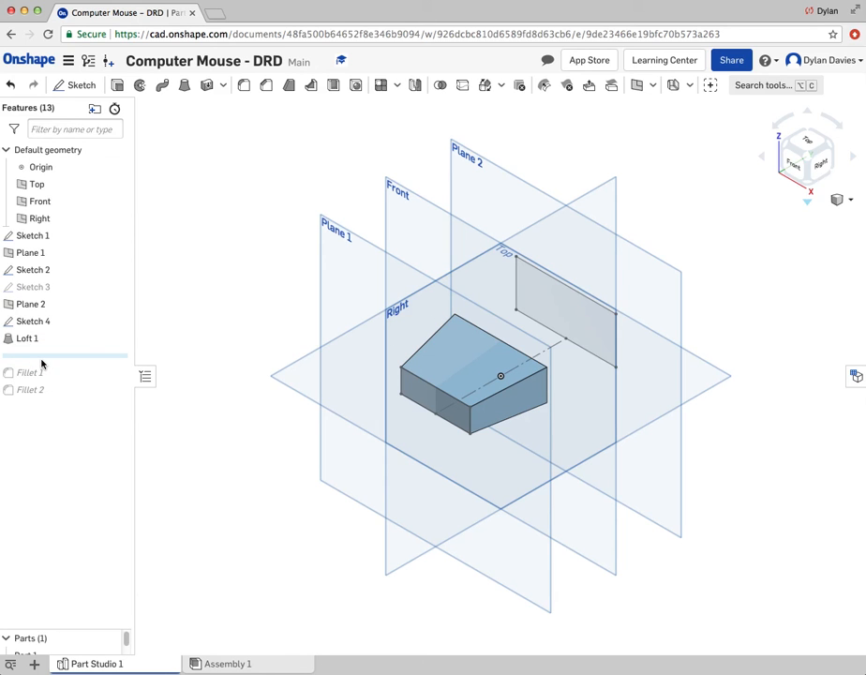
pyautogui.click(561, 315)
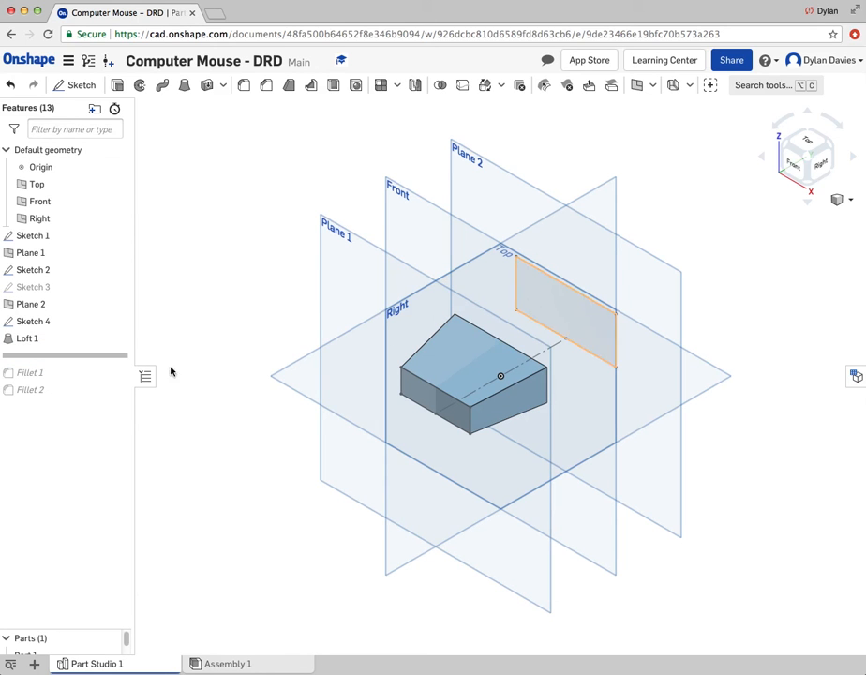
# Step: Edit Loft 1 to add the Sketch 4 rectangle as its third profile and accept the loft
pyautogui.rightClick(38, 339)
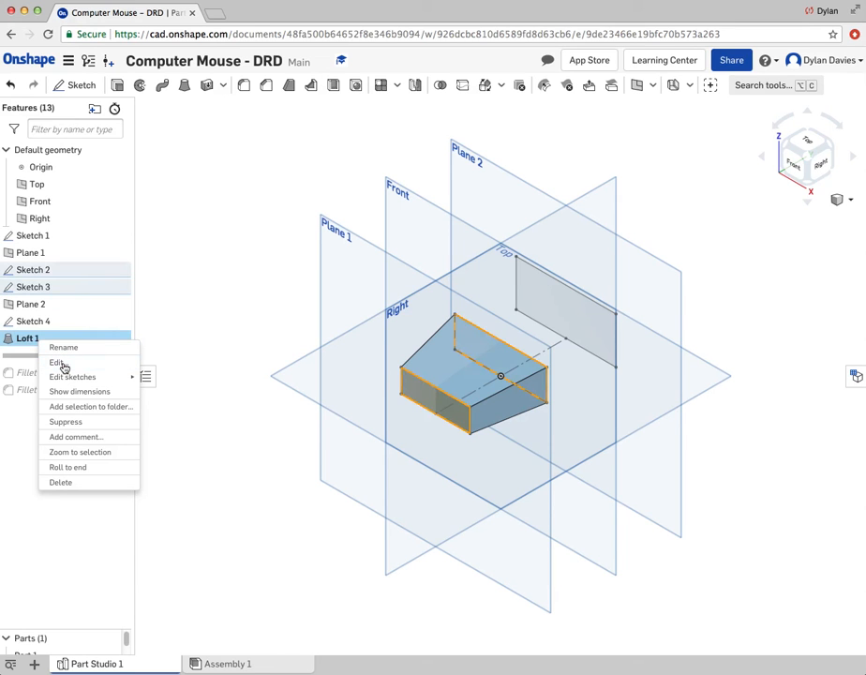
pyautogui.click(63, 364)
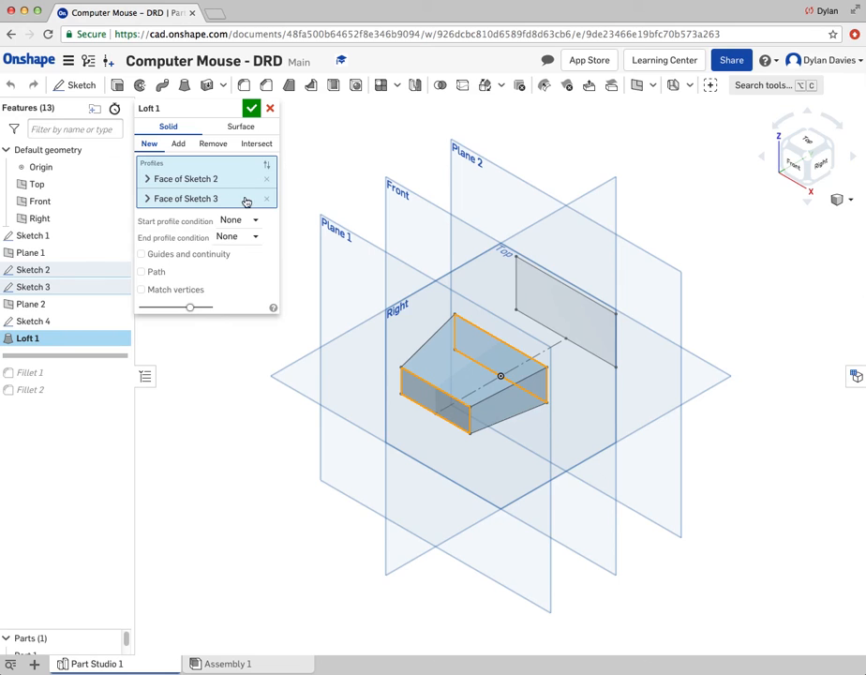
pyautogui.click(517, 278)
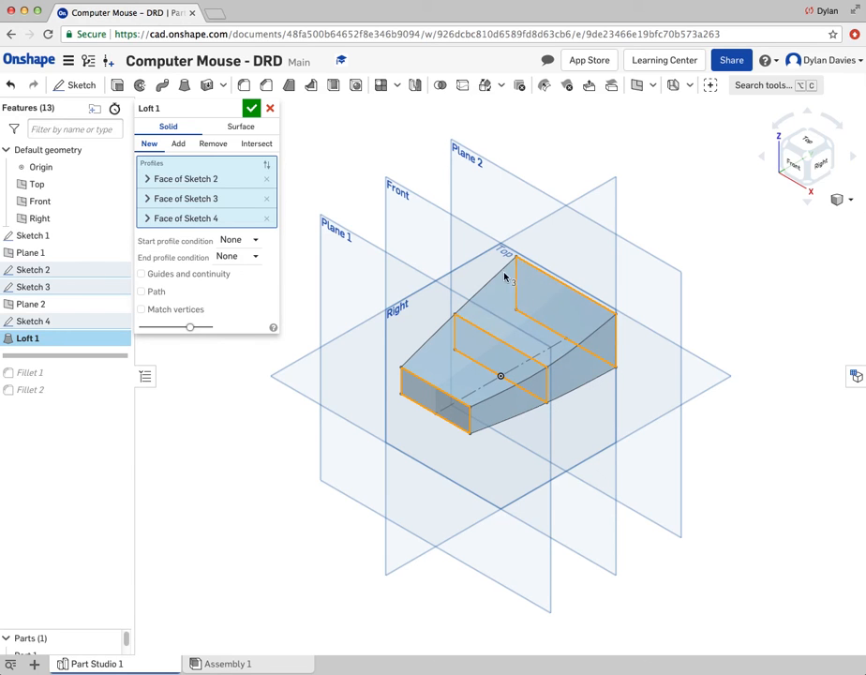
pyautogui.click(252, 110)
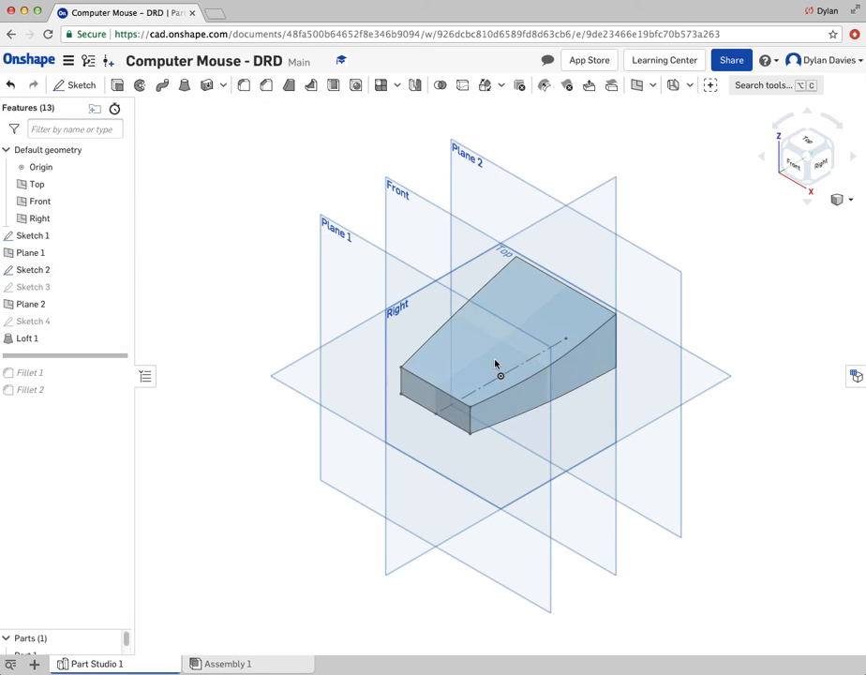
# Step: Roll the feature history forward to the end so that Fillet 1 and Fillet 2 are included
pyautogui.click(849, 203)
pyautogui.click(798, 217)
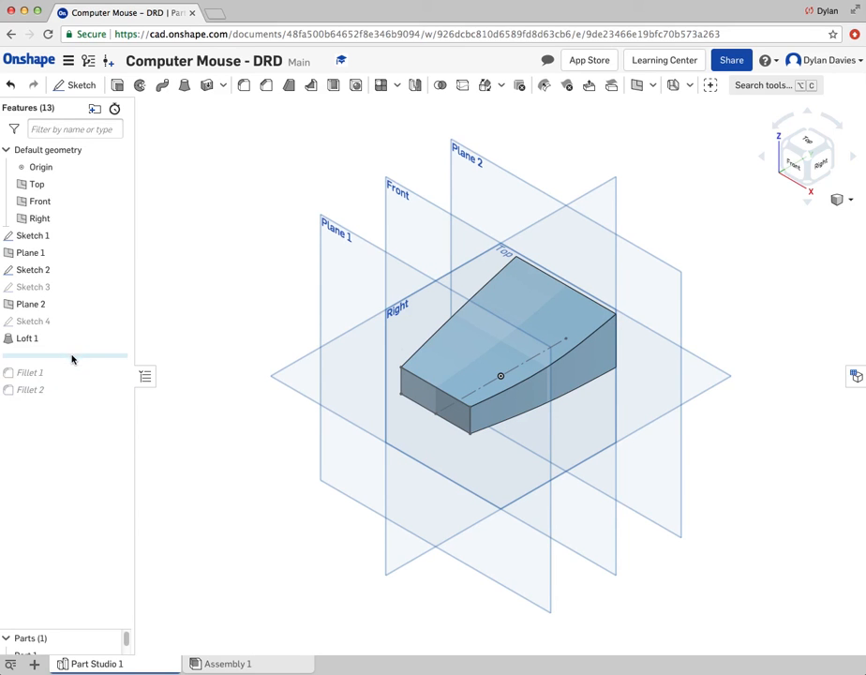
pyautogui.moveTo(64, 355); pyautogui.dragTo(65, 403)
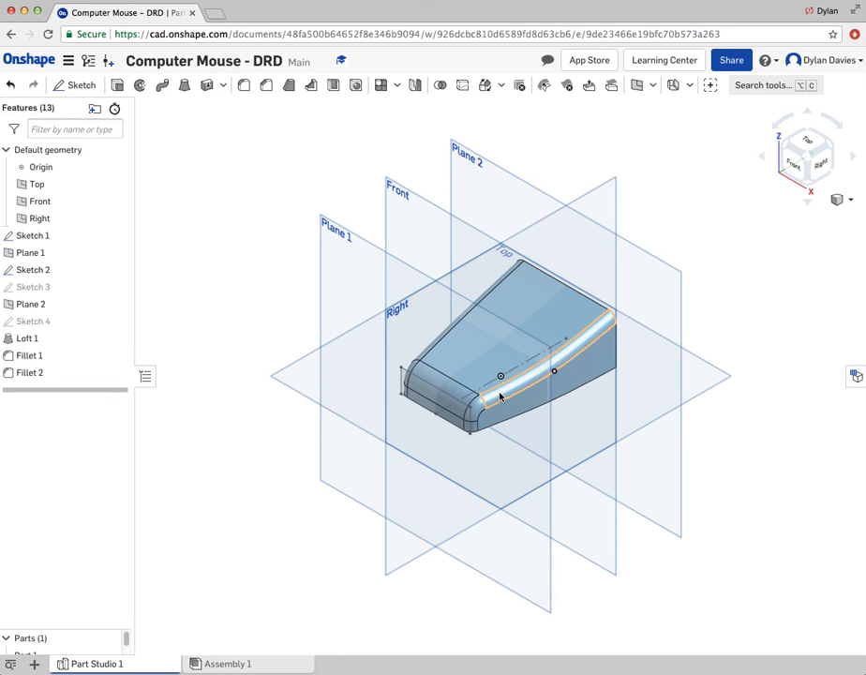
# Step: Fillet the upper rear edge of the mouse body with a 20 mm radius
pyautogui.moveTo(710, 324); pyautogui.dragTo(553, 350, button='right')
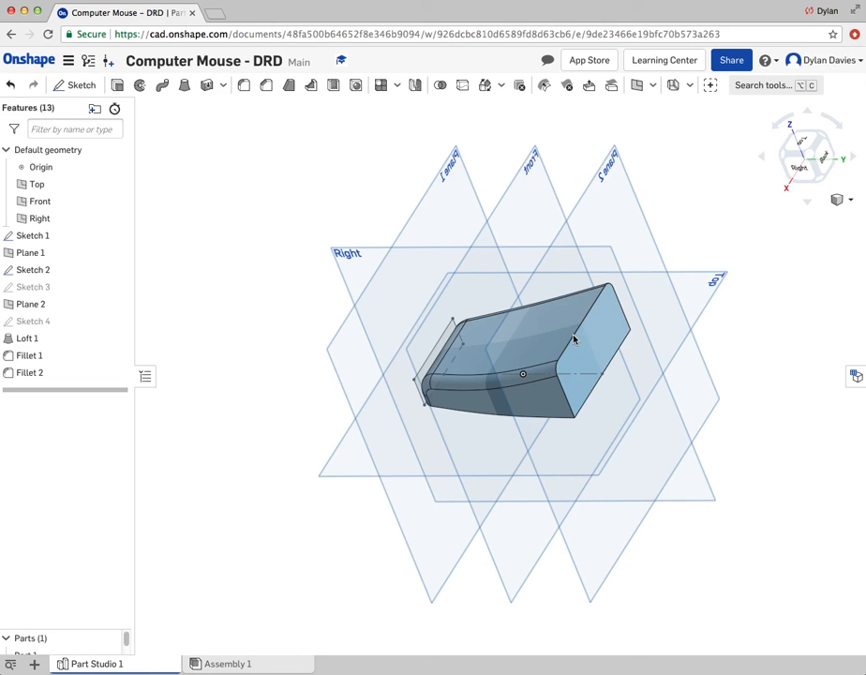
pyautogui.hotkey('shift', 'f')
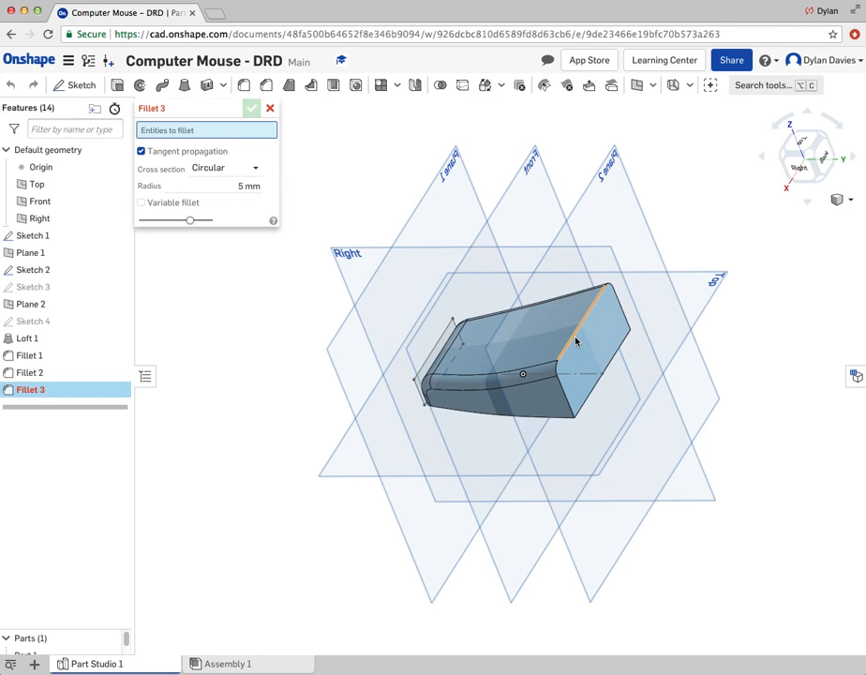
pyautogui.click(575, 342)
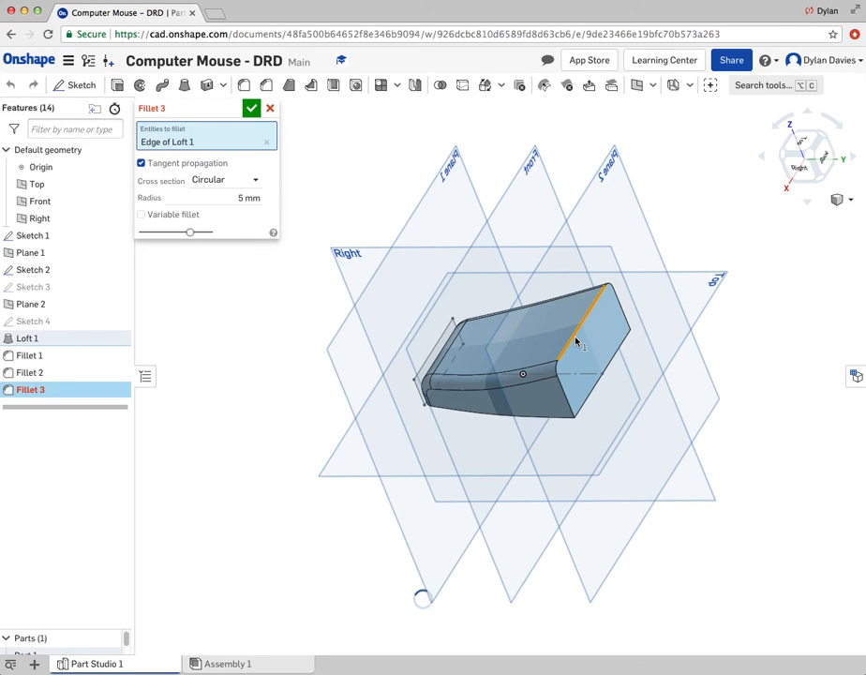
pyautogui.click(239, 197)
pyautogui.write('20')
pyautogui.press('Return')
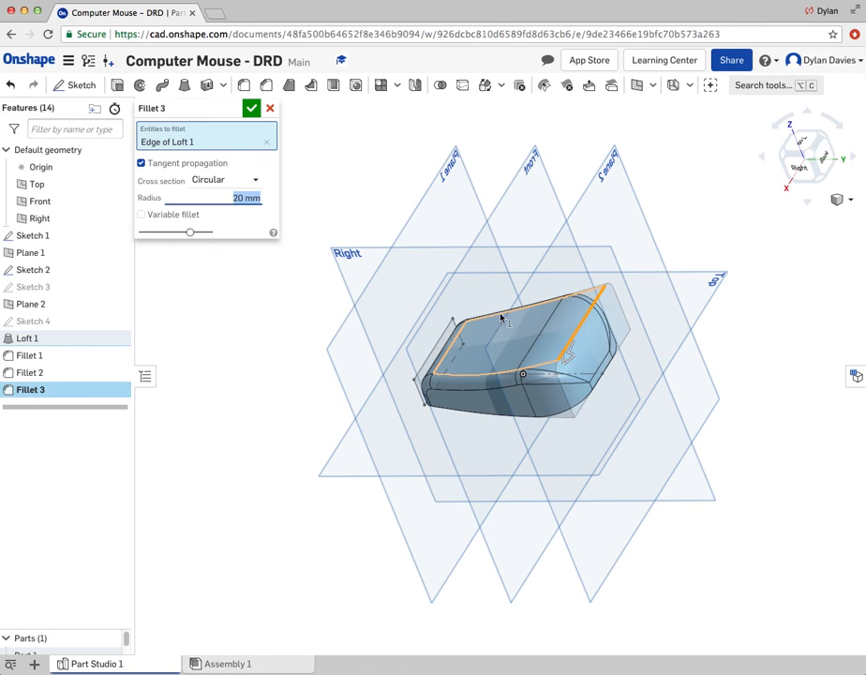
pyautogui.hotkey('shift', '4')
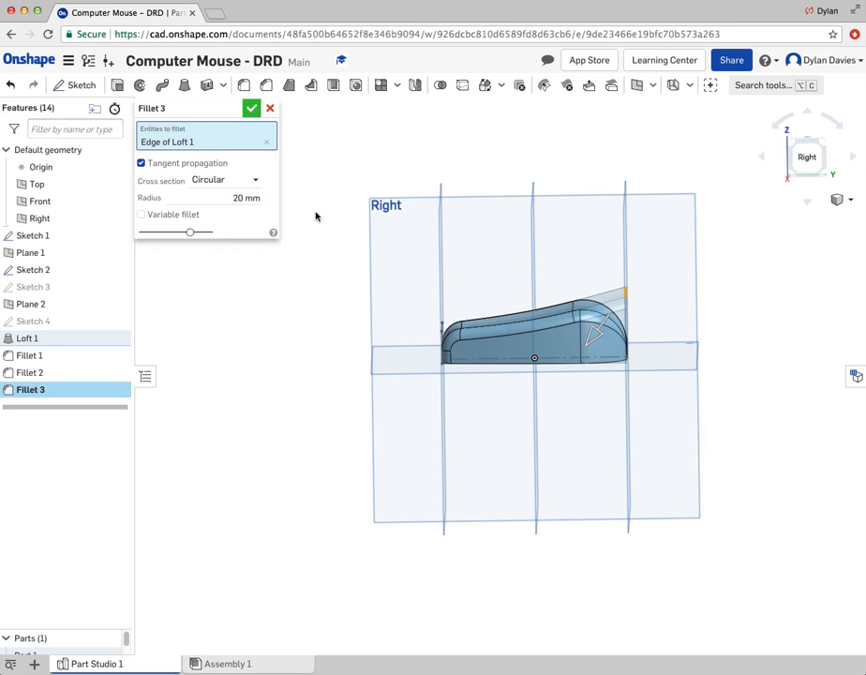
pyautogui.press('Return')
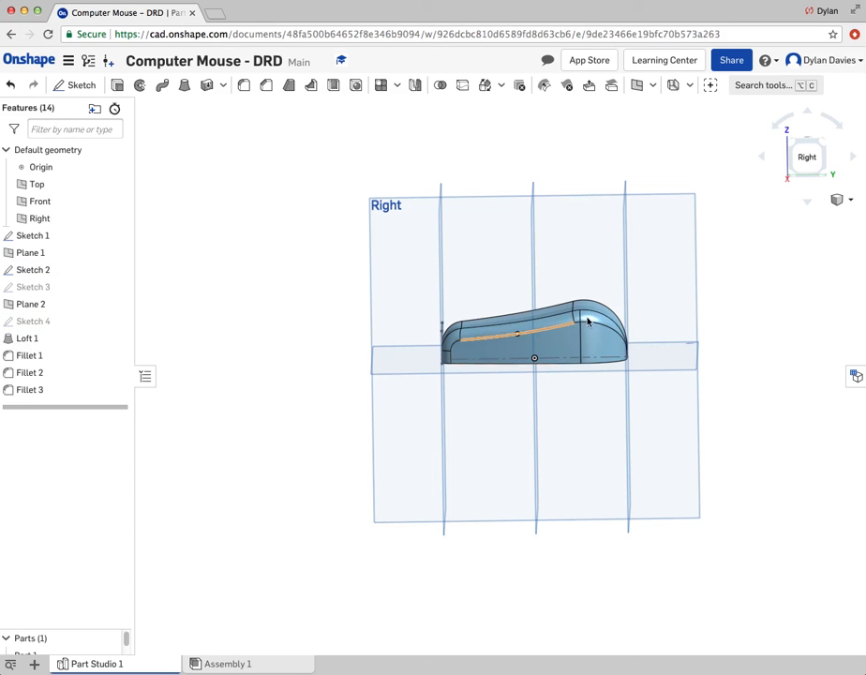
# Step: Edit Sketch 4, try to set the rear rectangle's height to 45 mm and finish the sketch
pyautogui.rightClick(19, 322)
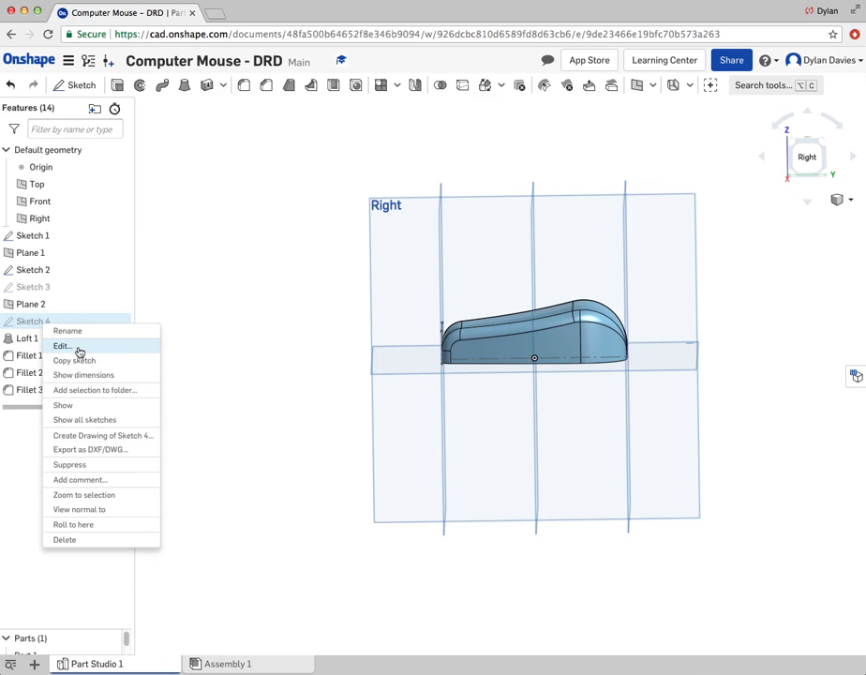
pyautogui.click(79, 349)
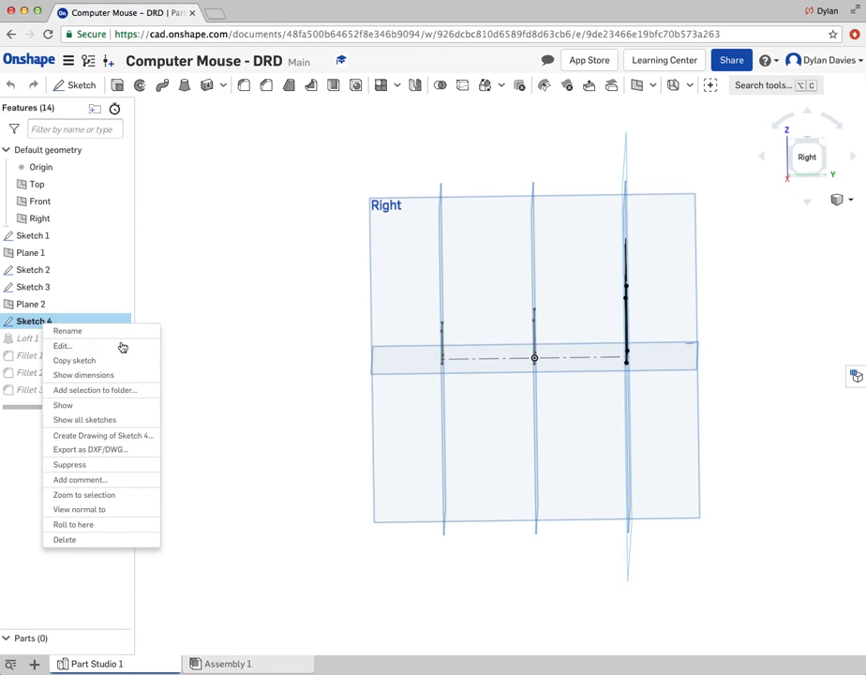
pyautogui.click(849, 201)
pyautogui.click(795, 219)
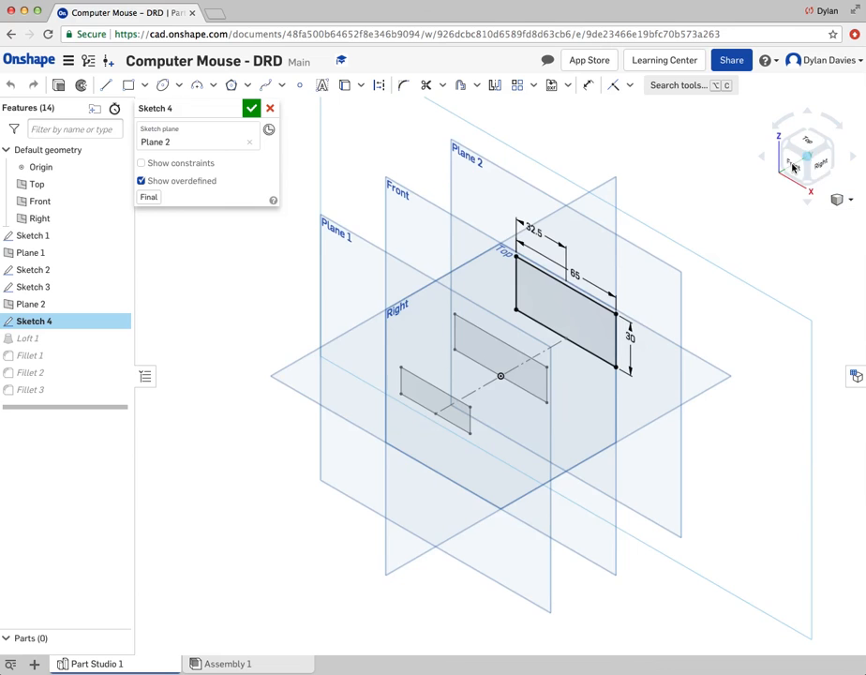
pyautogui.click(792, 167)
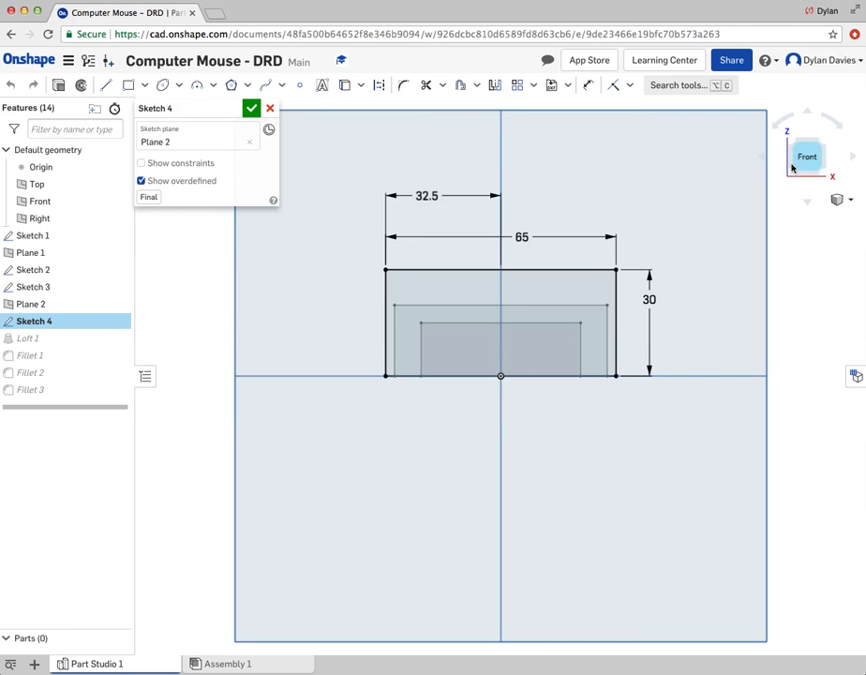
pyautogui.doubleClick(649, 298)
pyautogui.write('45')
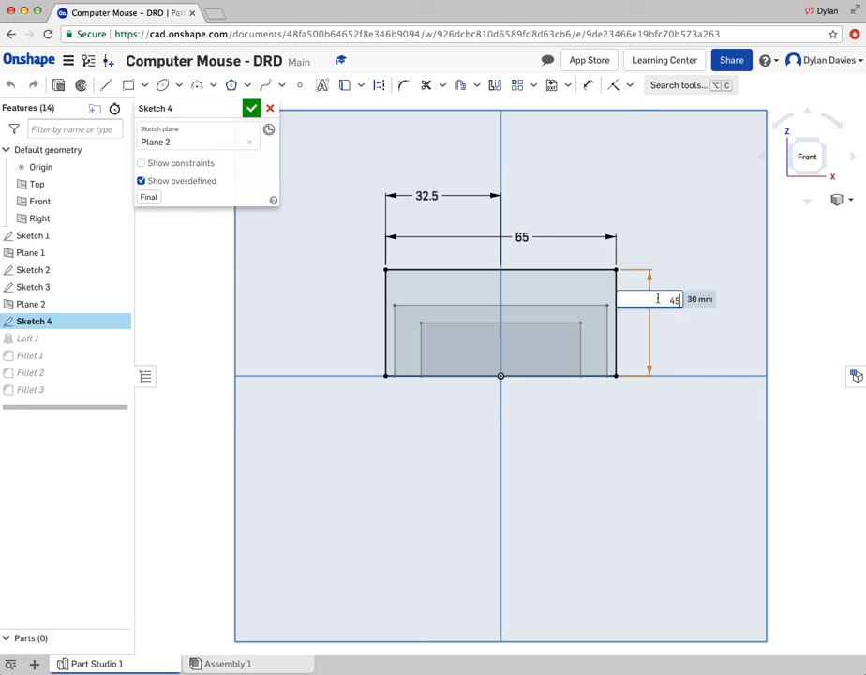
pyautogui.click(251, 108)
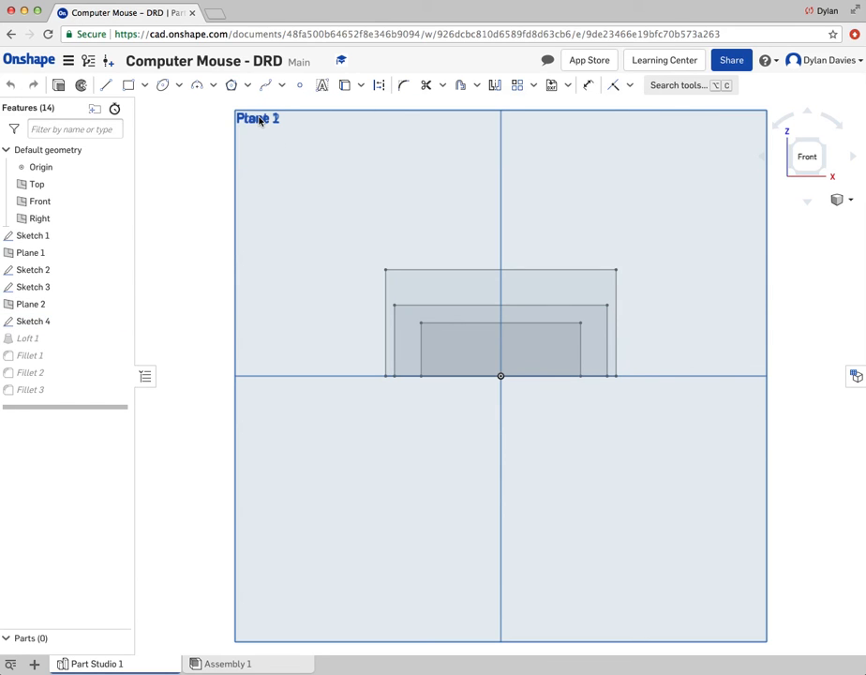
# Step: Show the mouse body from an angled side view and display it shaded without edges
pyautogui.click(851, 200)
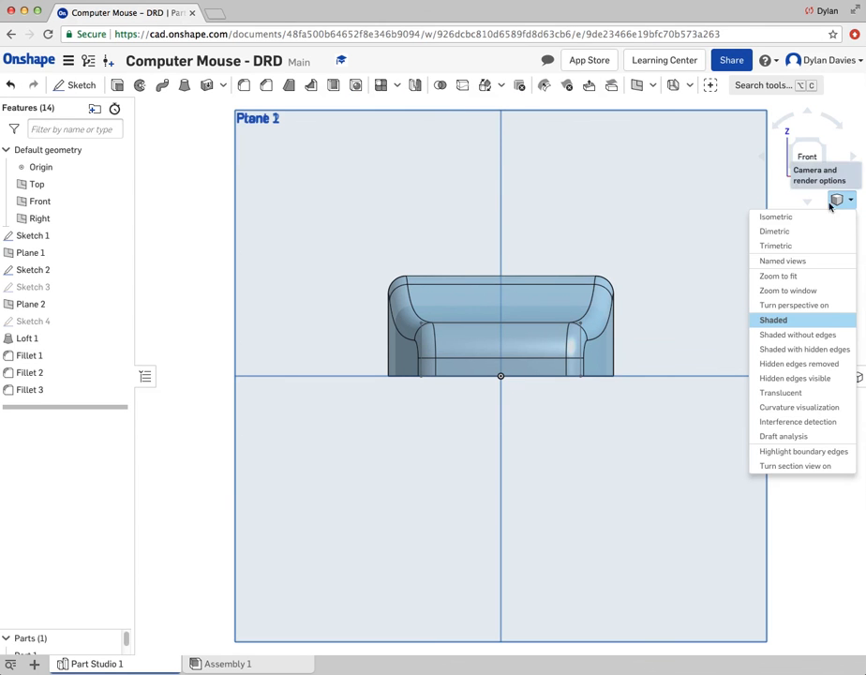
pyautogui.click(778, 217)
pyautogui.moveTo(751, 341); pyautogui.dragTo(693, 354, button='right')
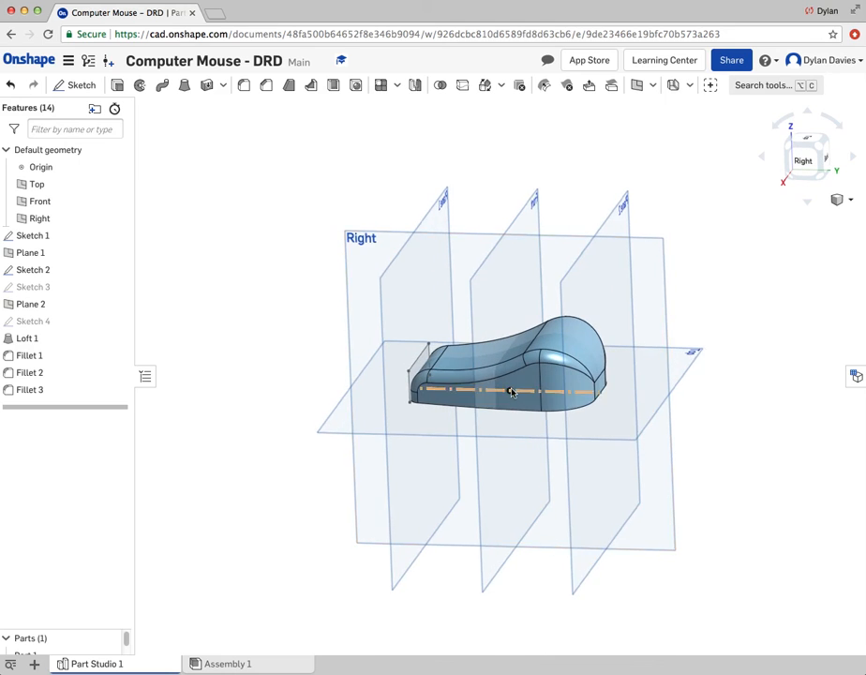
pyautogui.scroll(5, 521, 366)
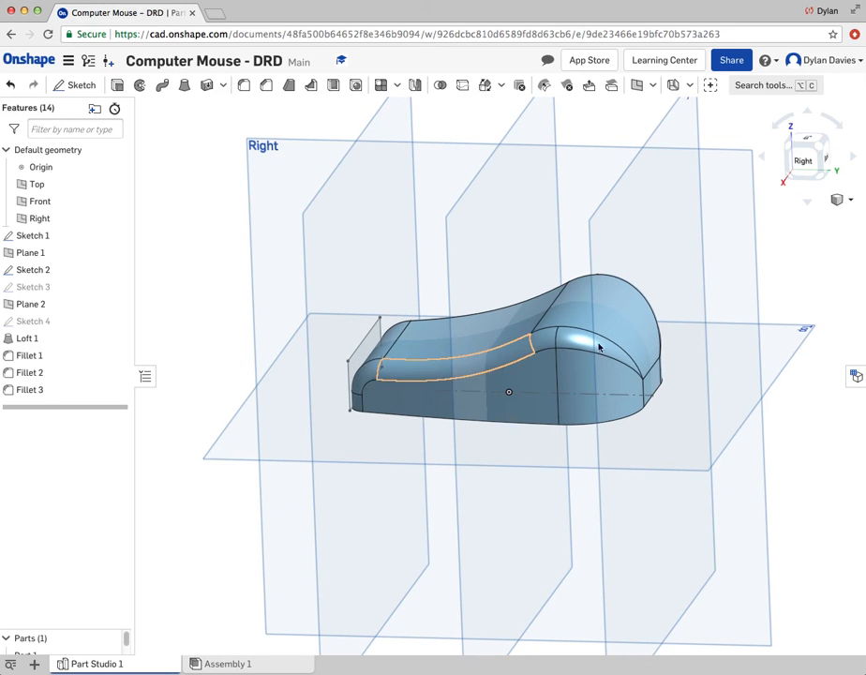
pyautogui.click(850, 201)
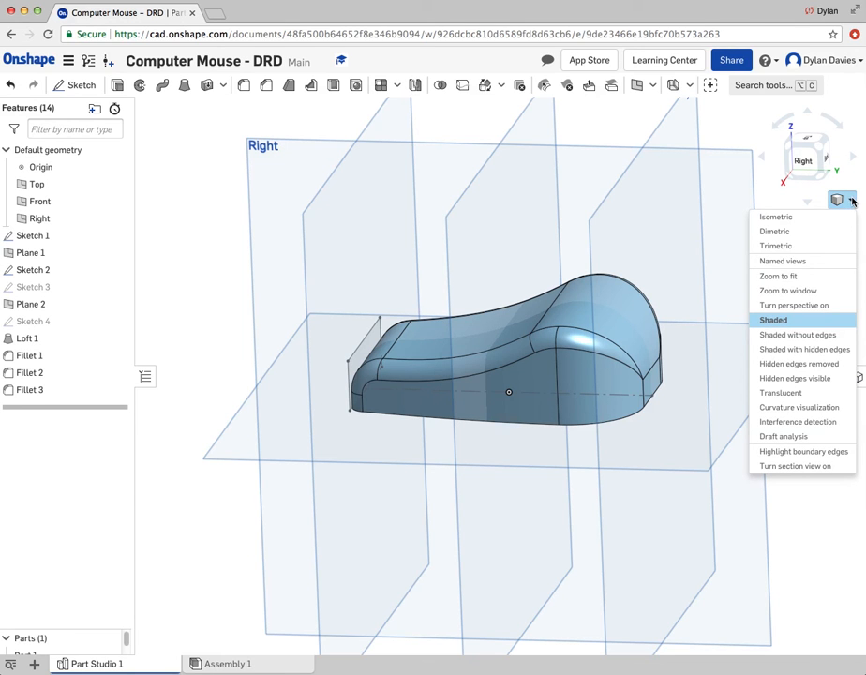
pyautogui.click(804, 336)
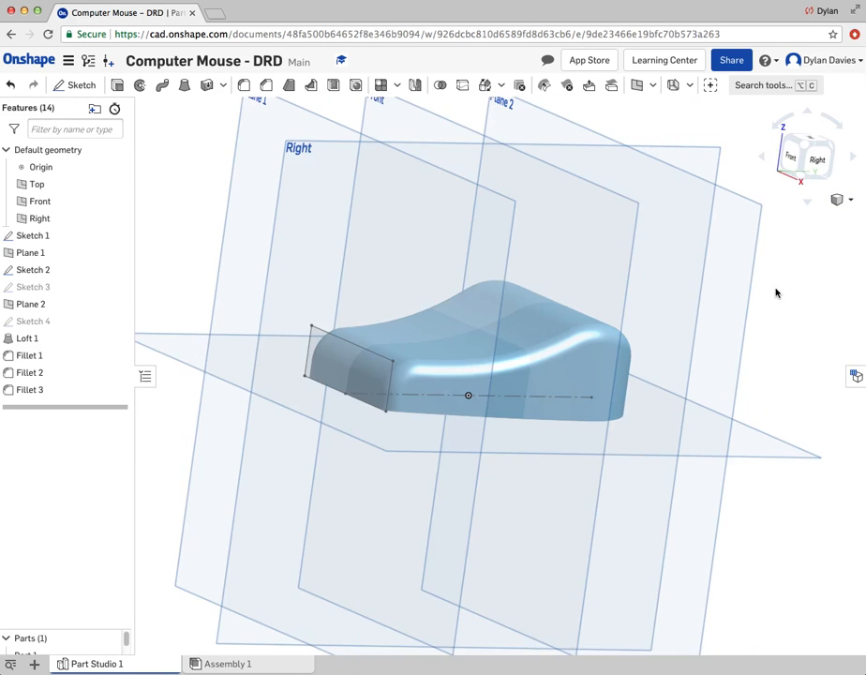